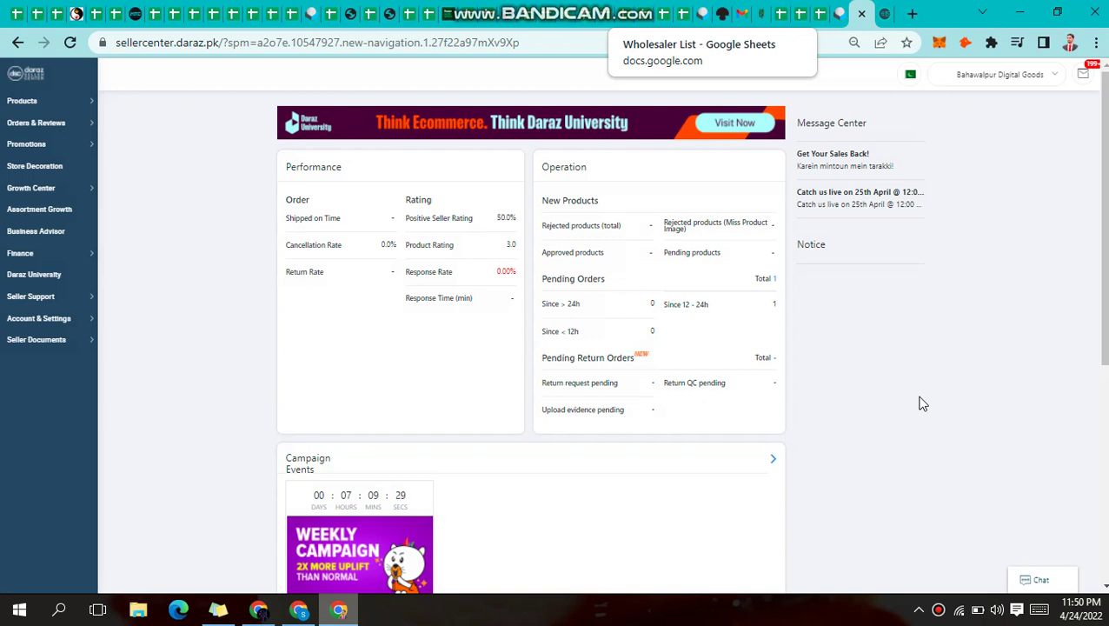
Look over the seller dashboard and bring up the Account & Settings sidebar menu
scroll(923, 403, down, 3)
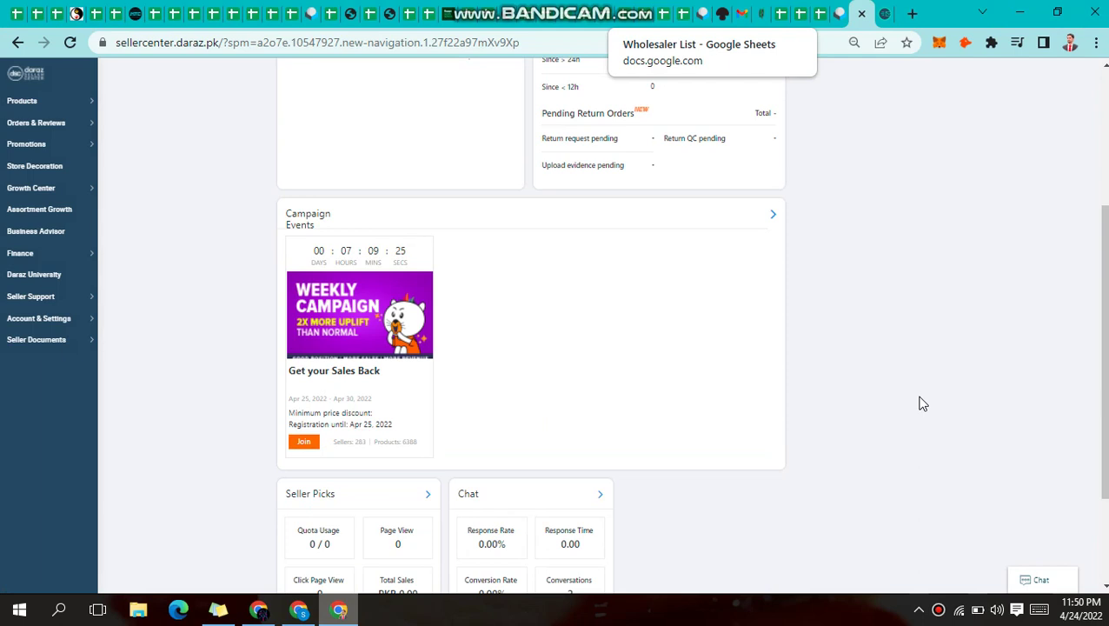
scroll(923, 404, up, 3)
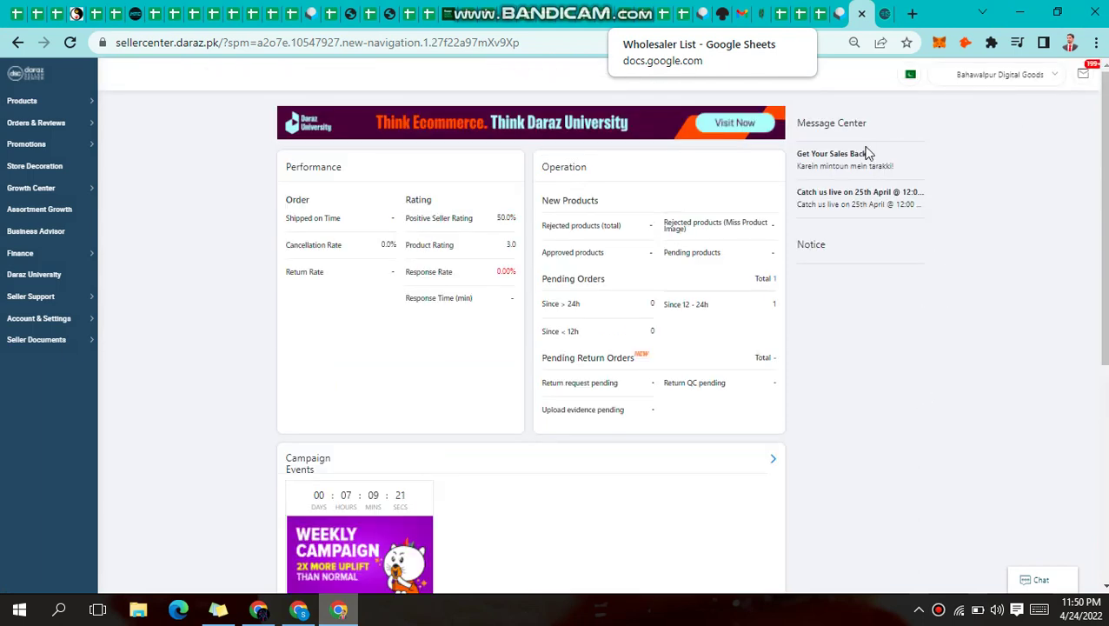
mouse_move(355, 285)
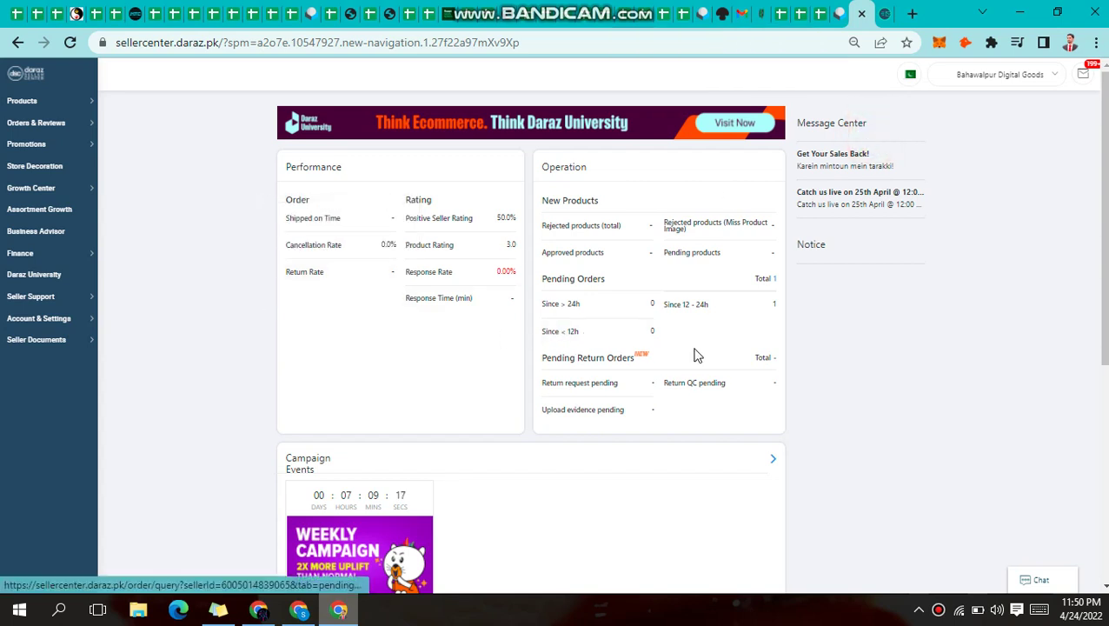
mouse_move(73, 325)
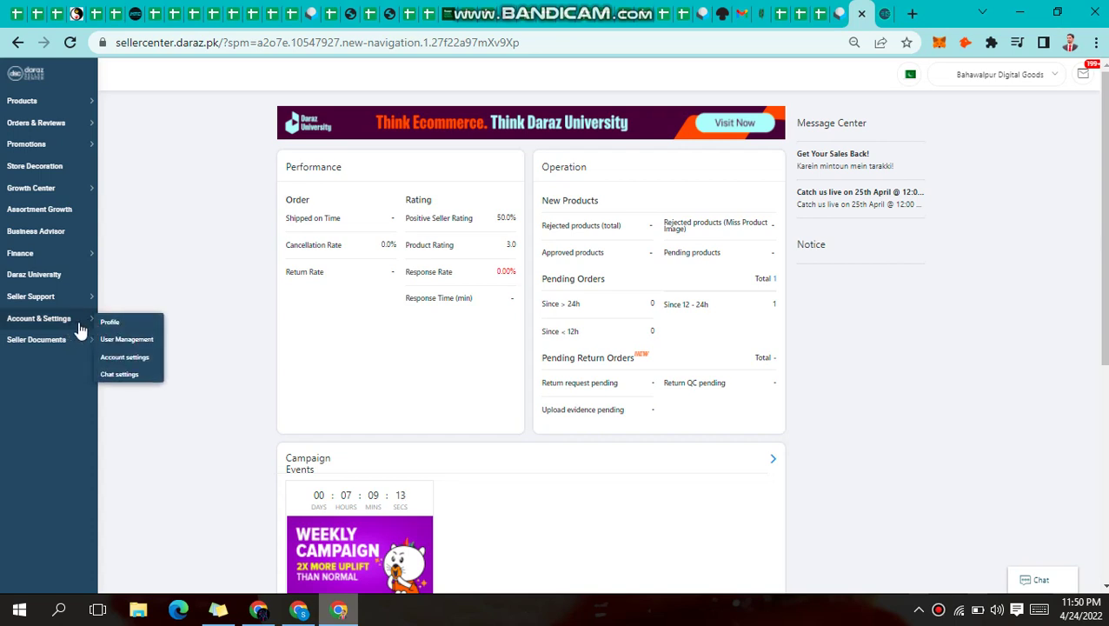
Open User Management, copy the Temp Mail address, and return to Seller Center
click(146, 346)
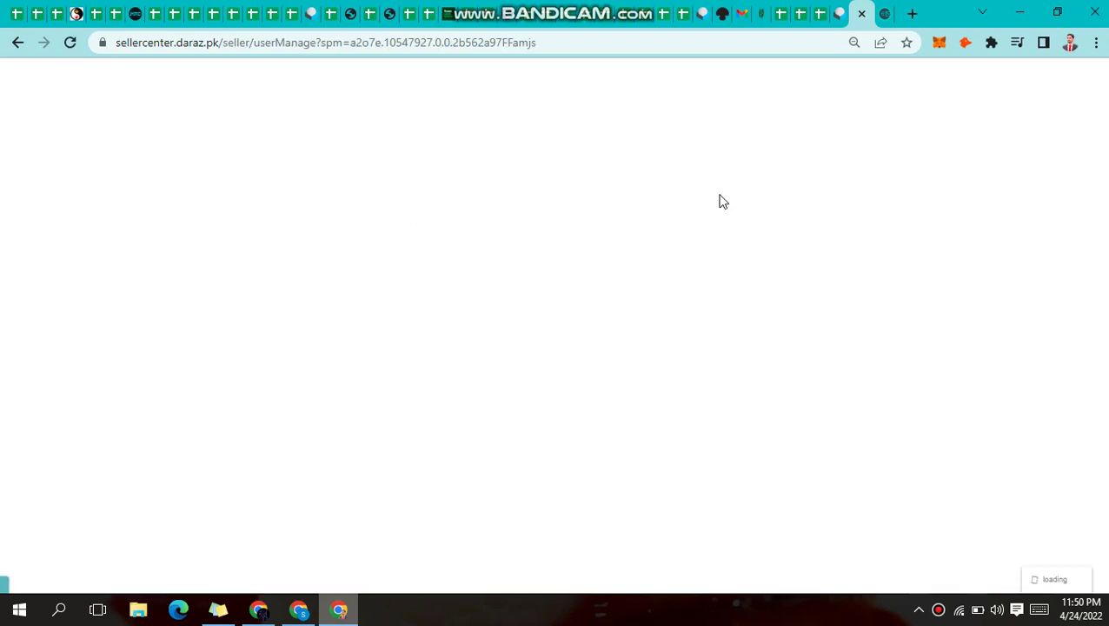
click(885, 13)
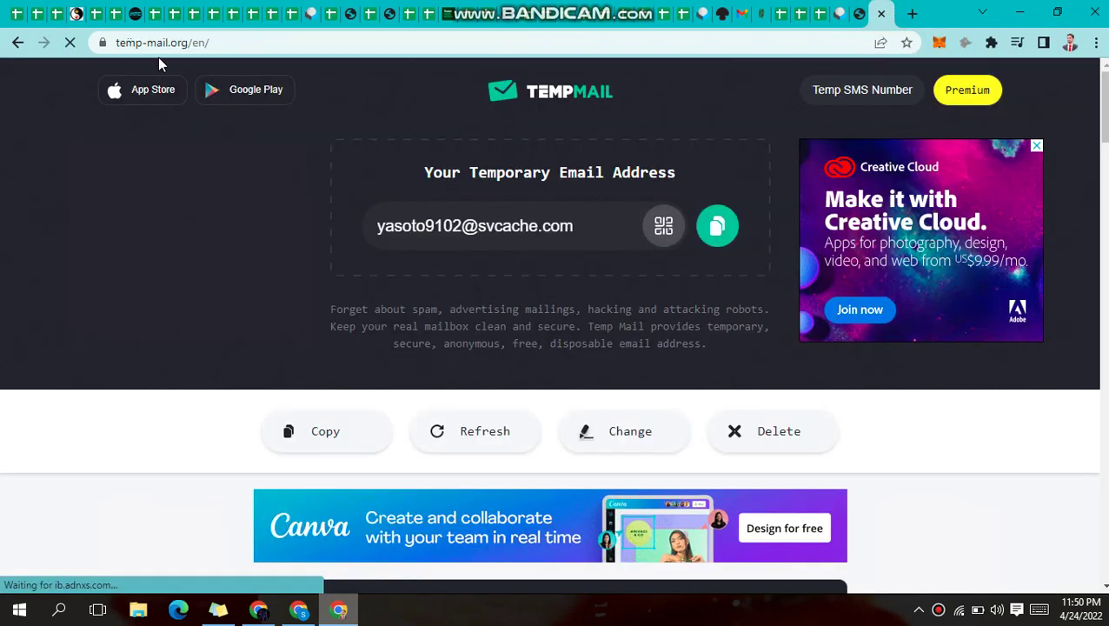
click(716, 227)
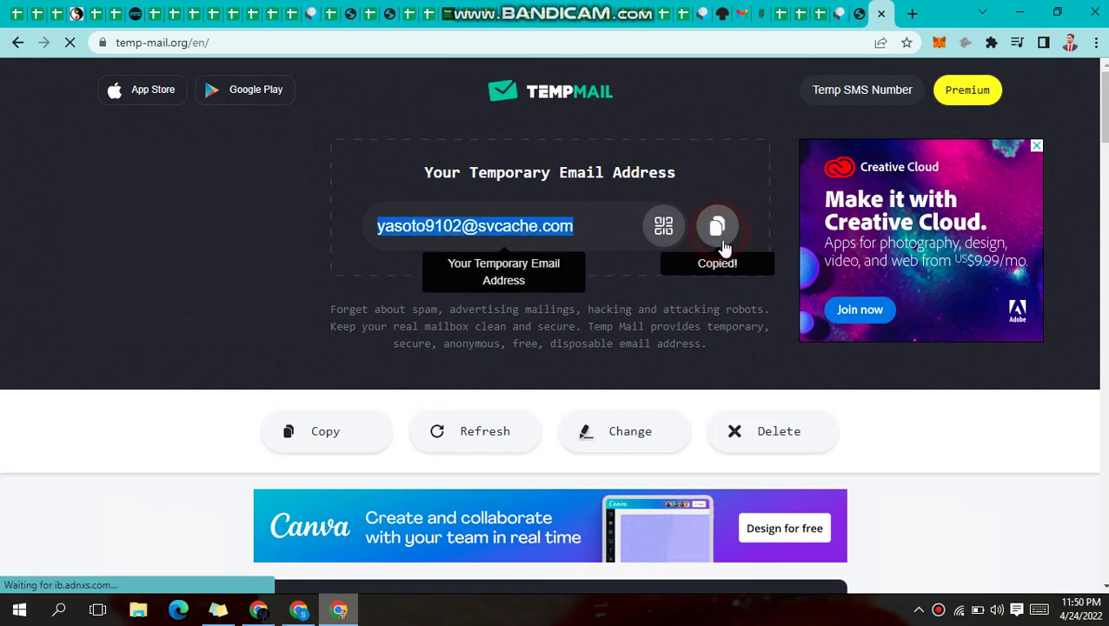
scroll(730, 312, down, 5)
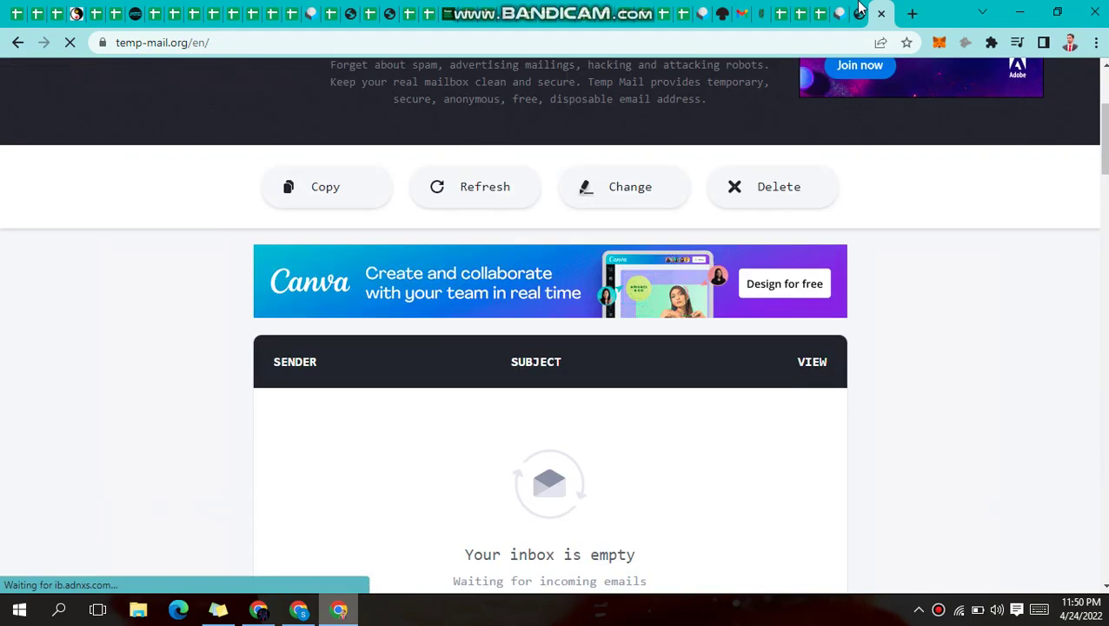
click(839, 13)
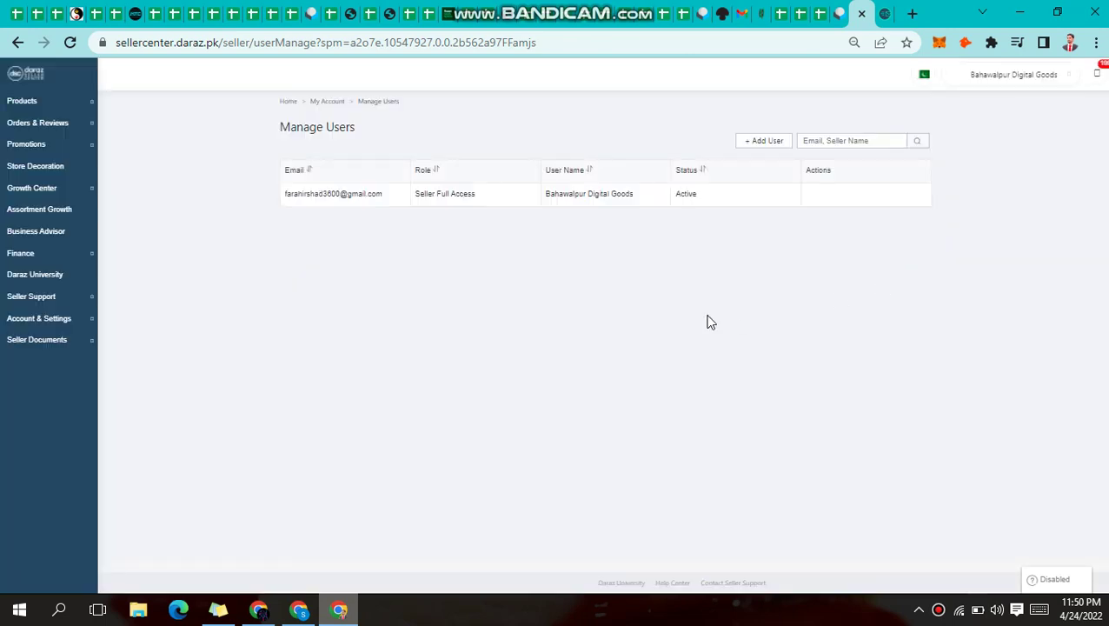
Open the + Add User form from the Manage Users list
drag(380, 195, 302, 194)
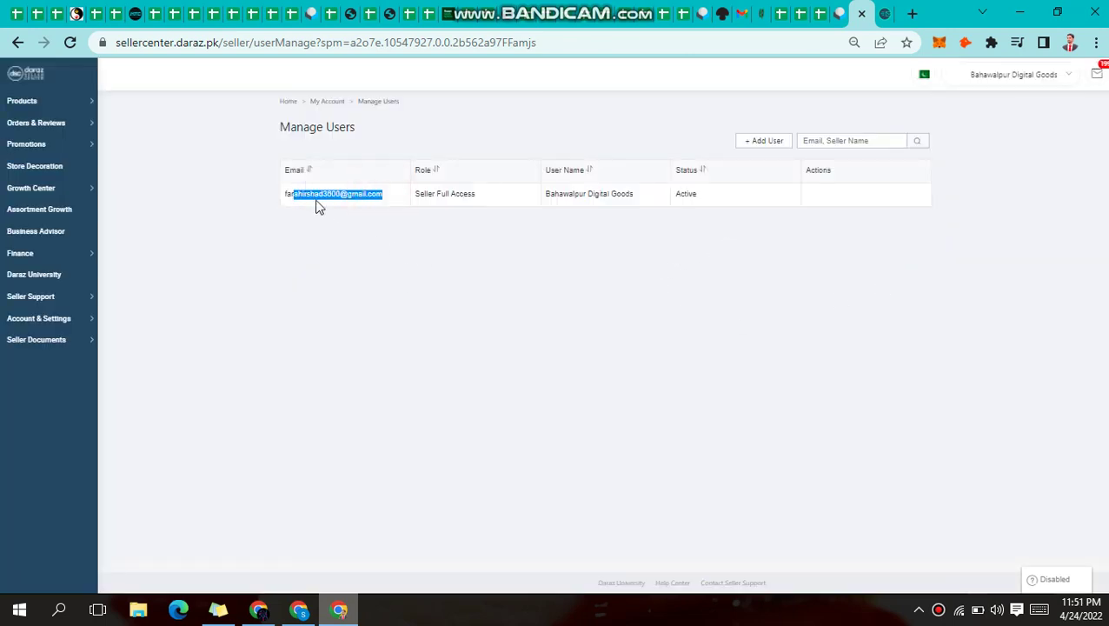
click(778, 141)
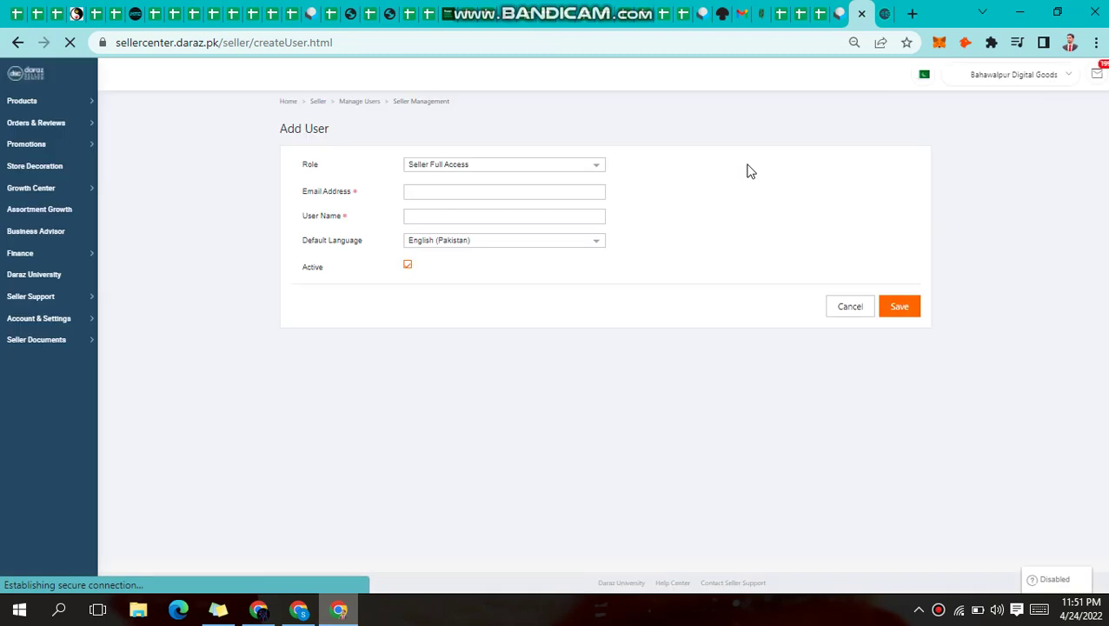
Paste the temporary email into Email Address, enter the user's name, and view the Role options
click(425, 196)
click(426, 198)
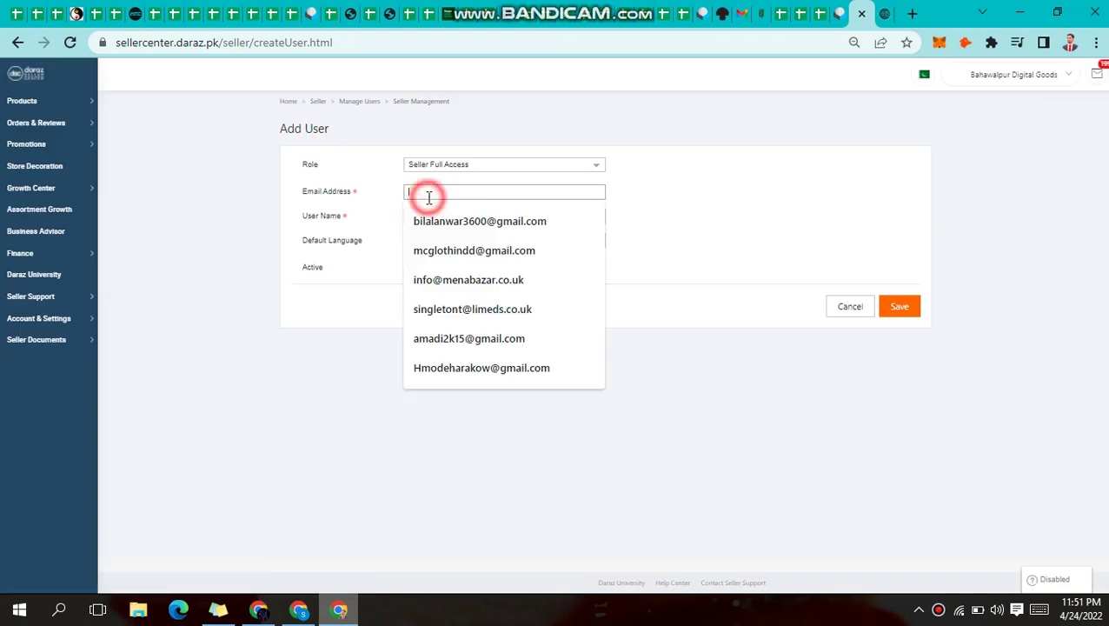
key(ctrl+v)
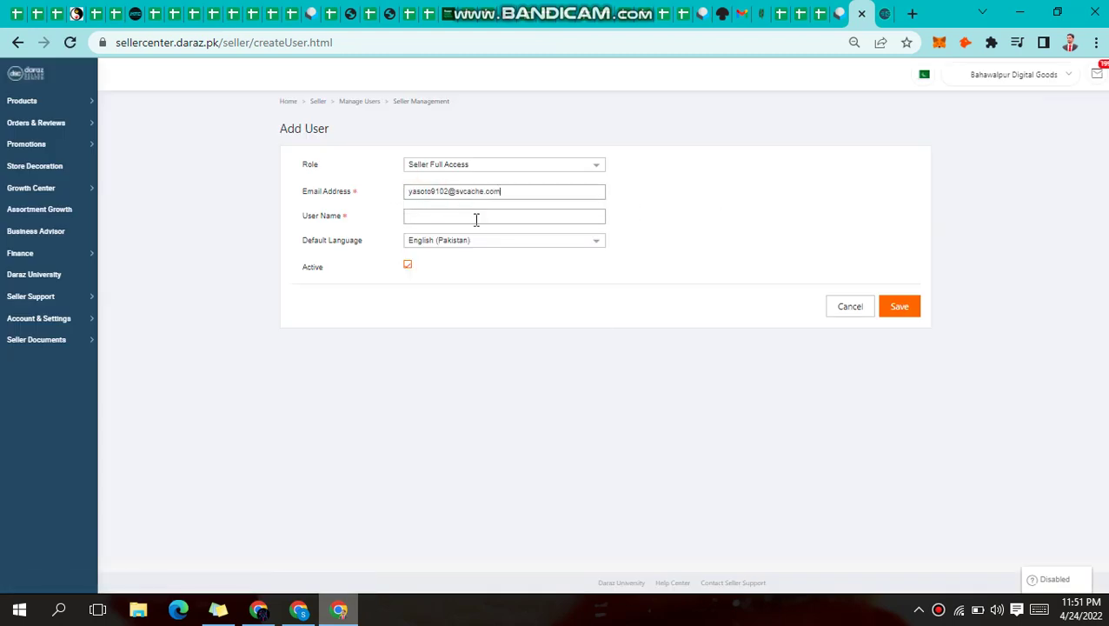
click(476, 218)
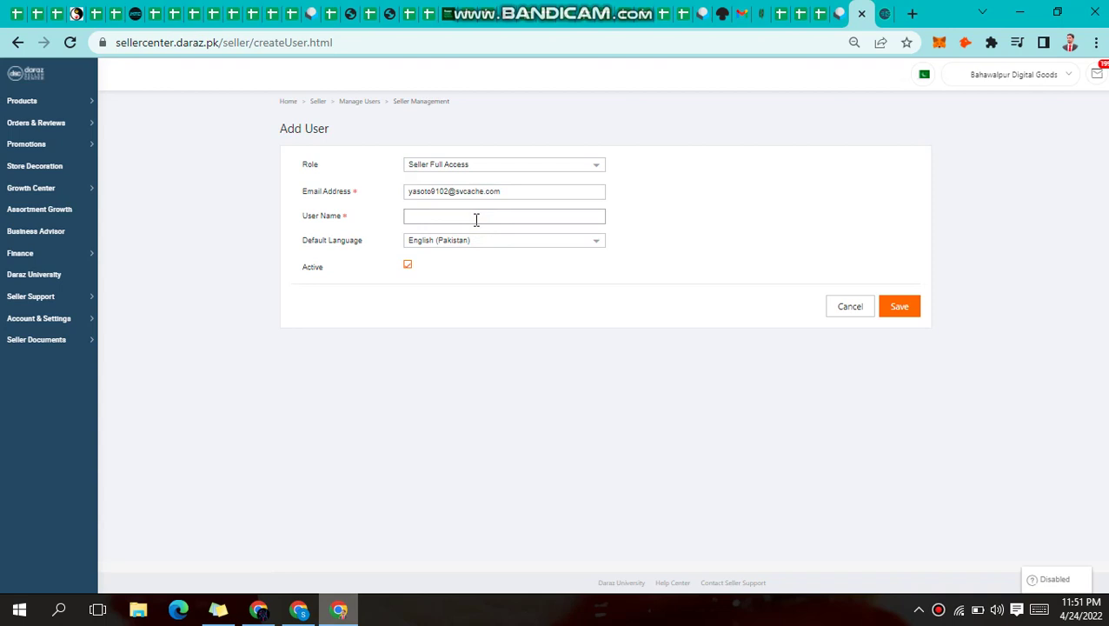
text(A)
key(BackSpace)
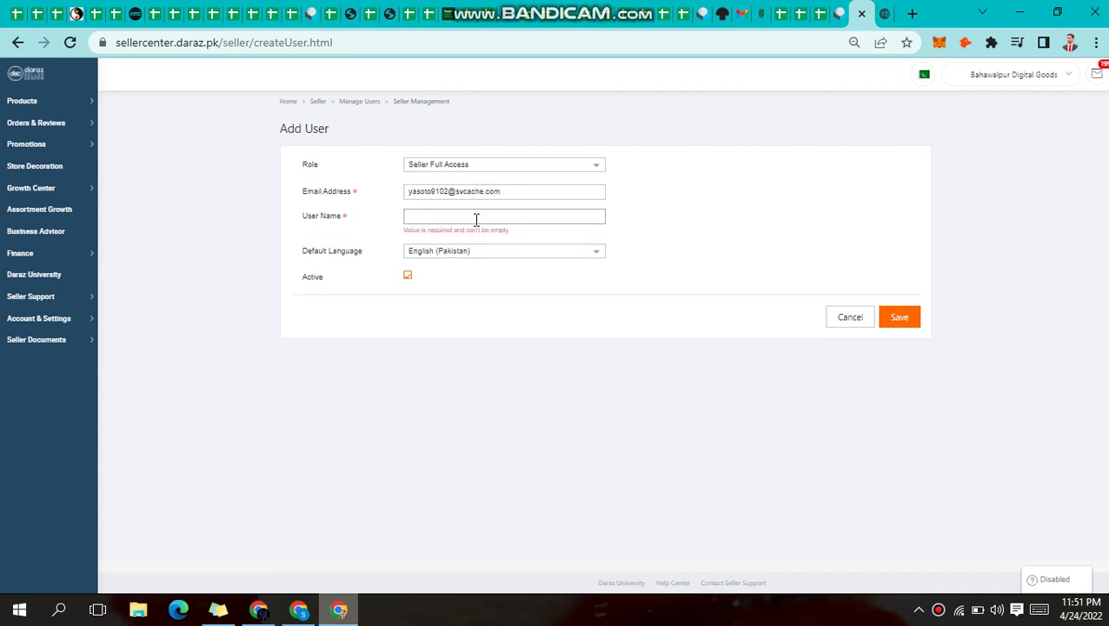
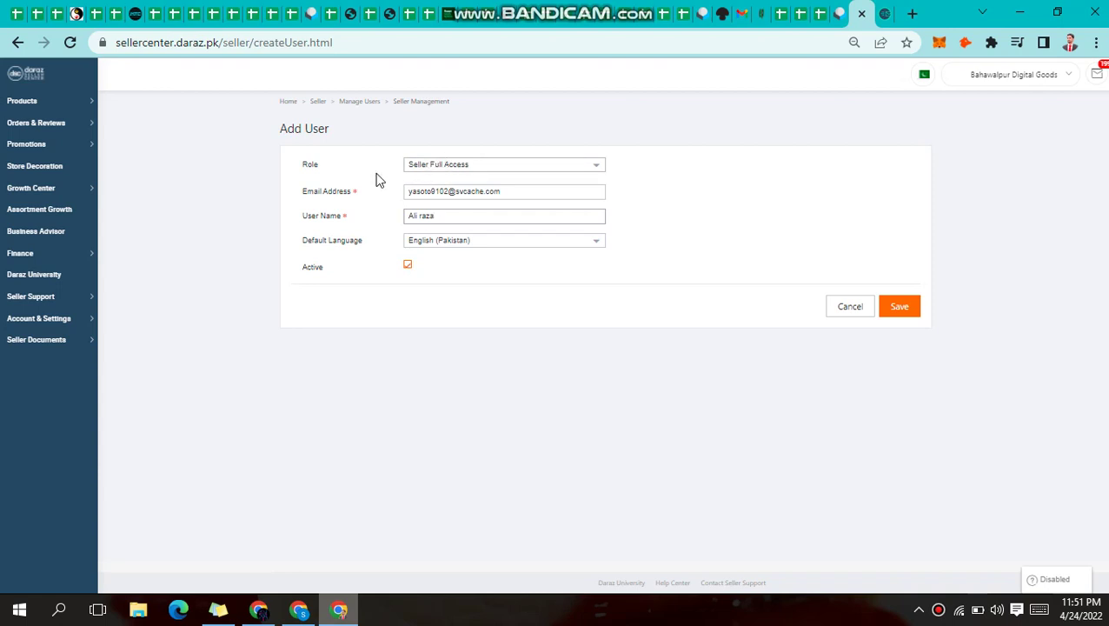
drag(321, 168, 292, 166)
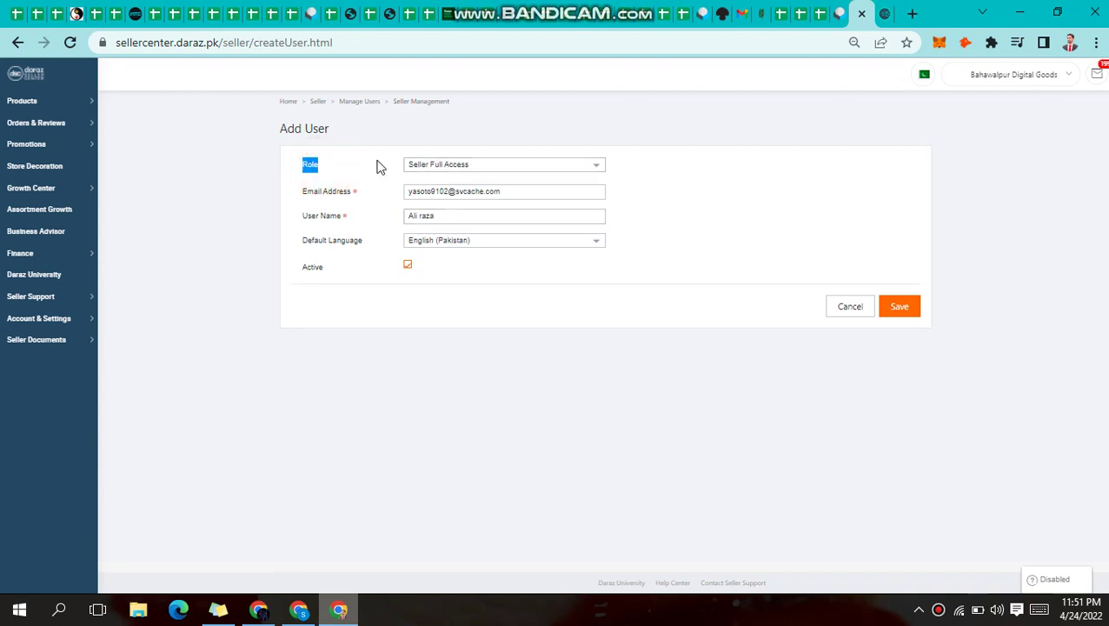
click(531, 164)
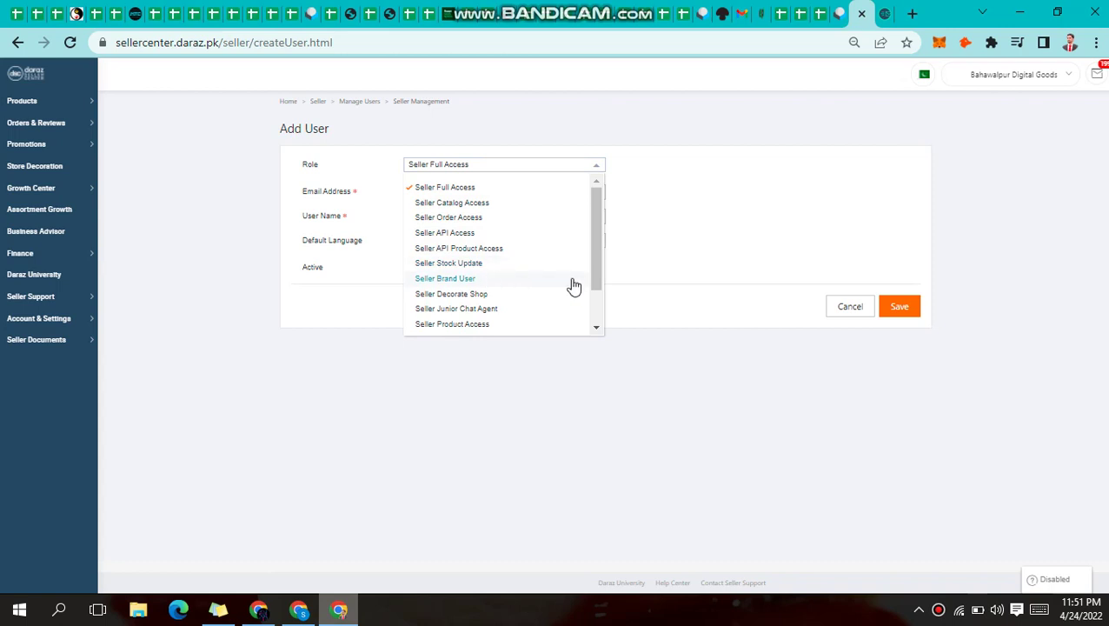
Keep the role as Seller Full Access and save the new user
drag(594, 262, 596, 306)
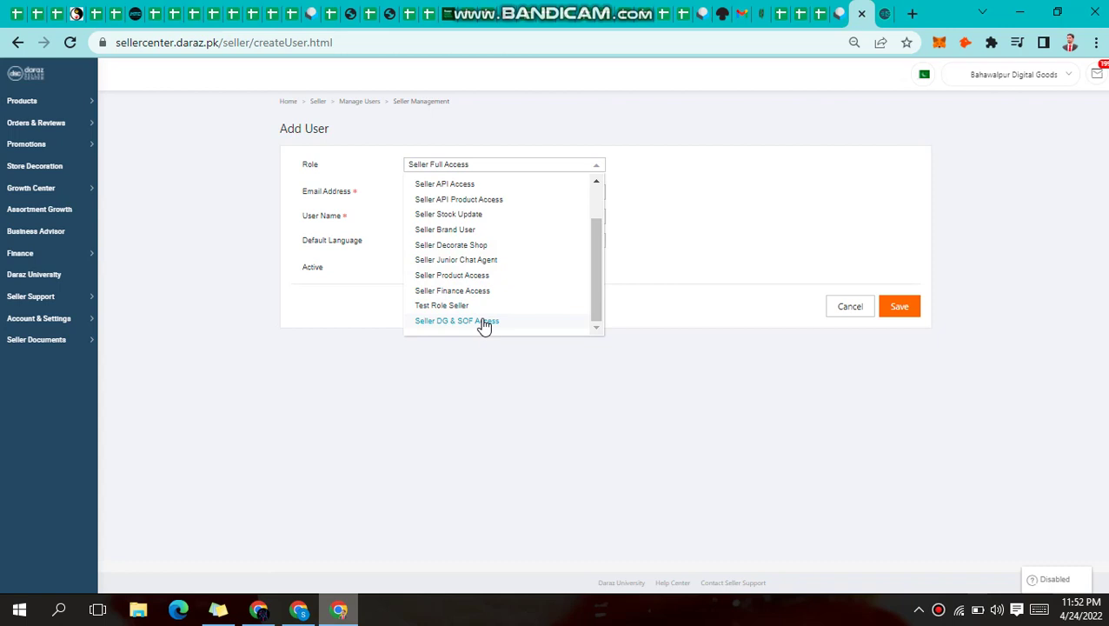
scroll(484, 324, up, 2)
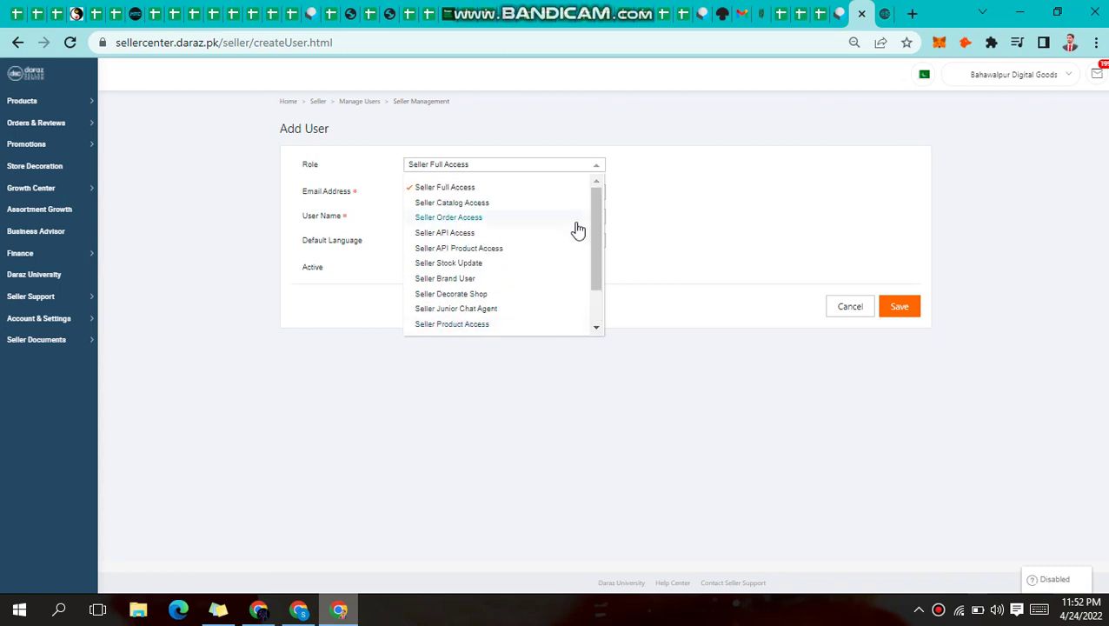
click(648, 229)
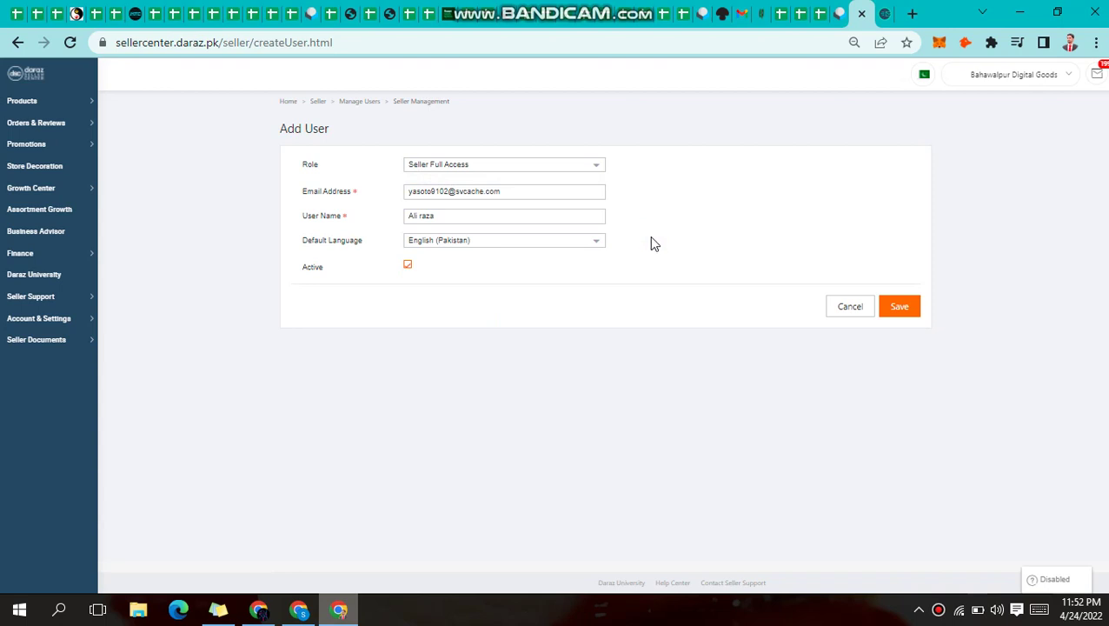
click(450, 169)
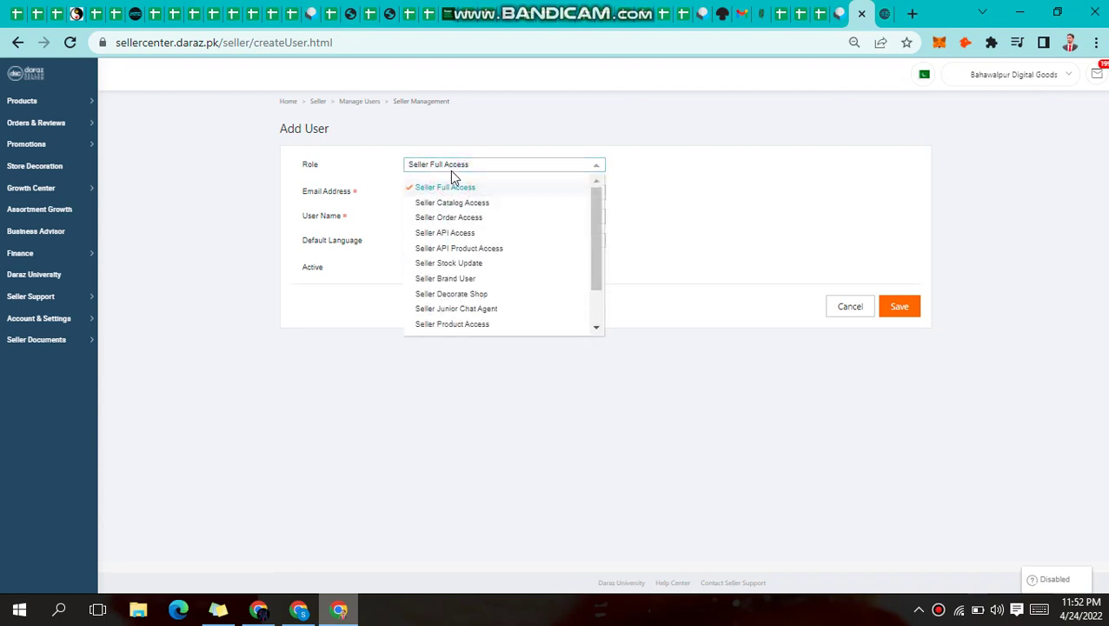
click(725, 210)
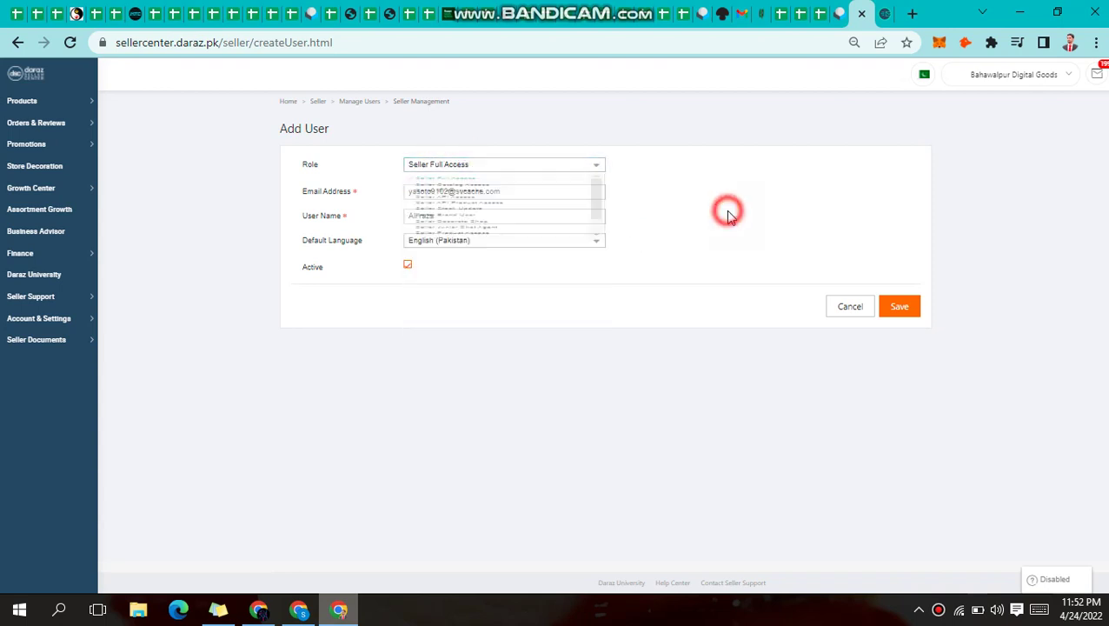
click(902, 319)
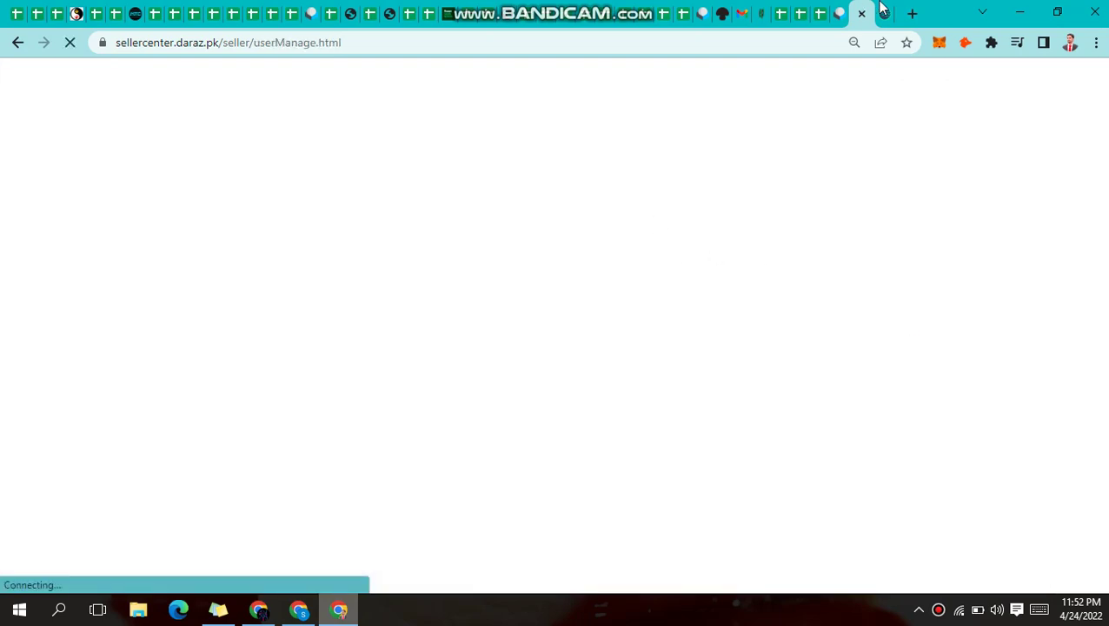
Keep checking the temp-mail.org inbox until Daraz PK's Seller Center Registration email appears
click(882, 10)
scroll(700, 315, down, 3)
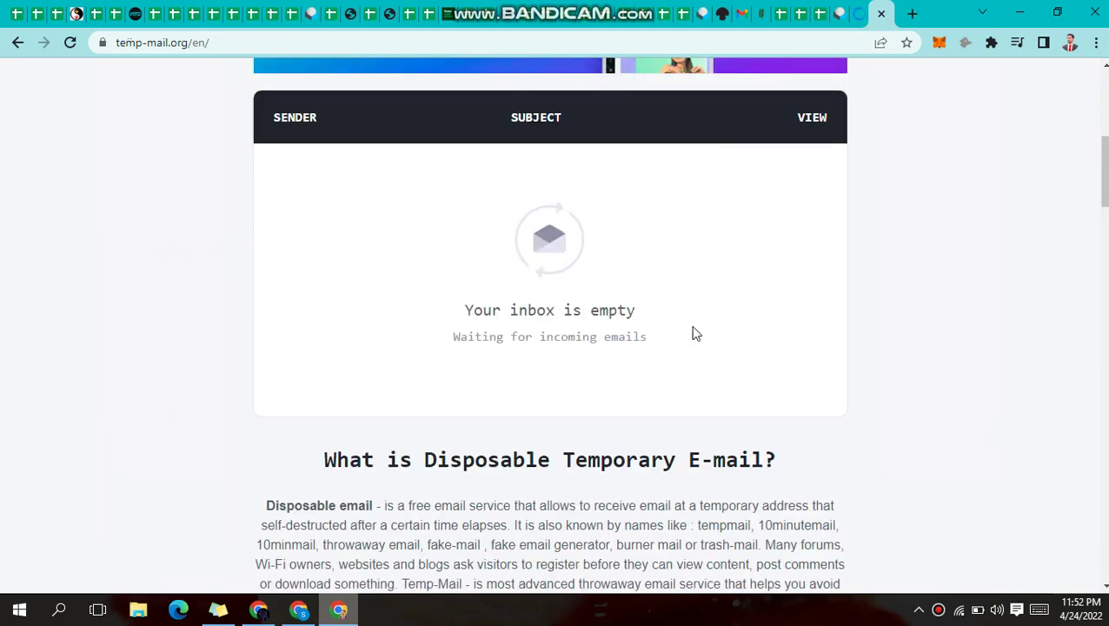
key(ctrl+shift+Tab)
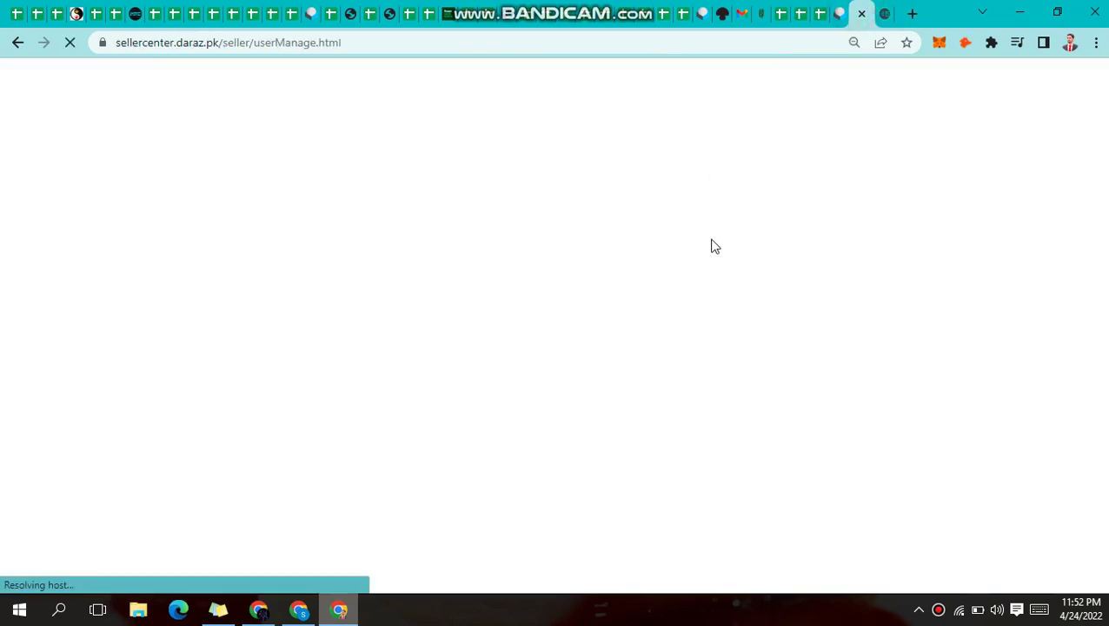
click(888, 11)
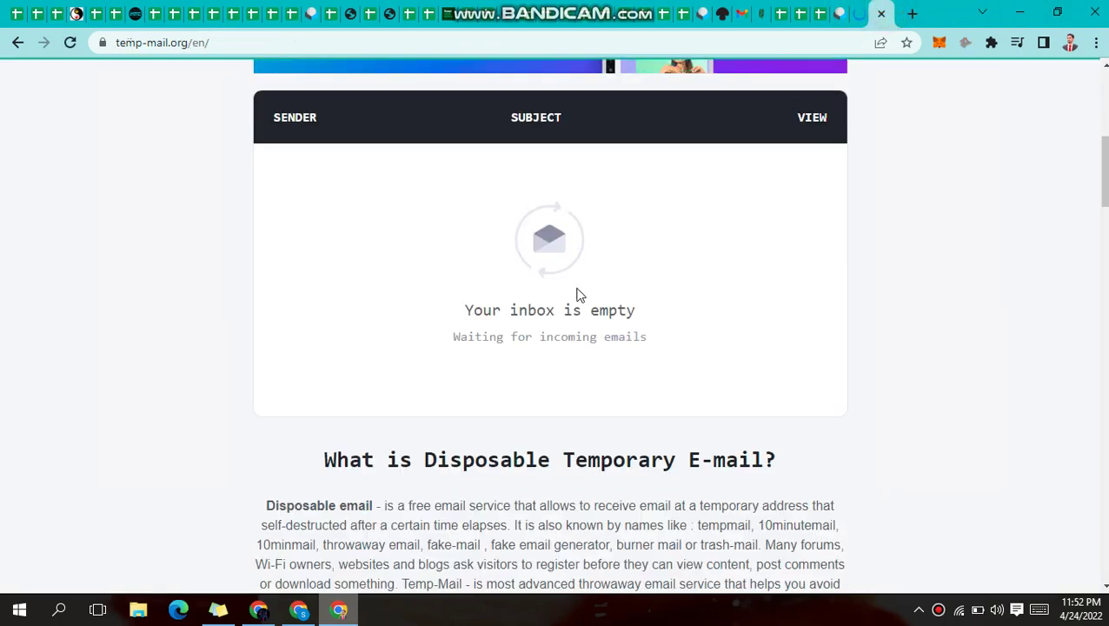
scroll(556, 299, down, 2)
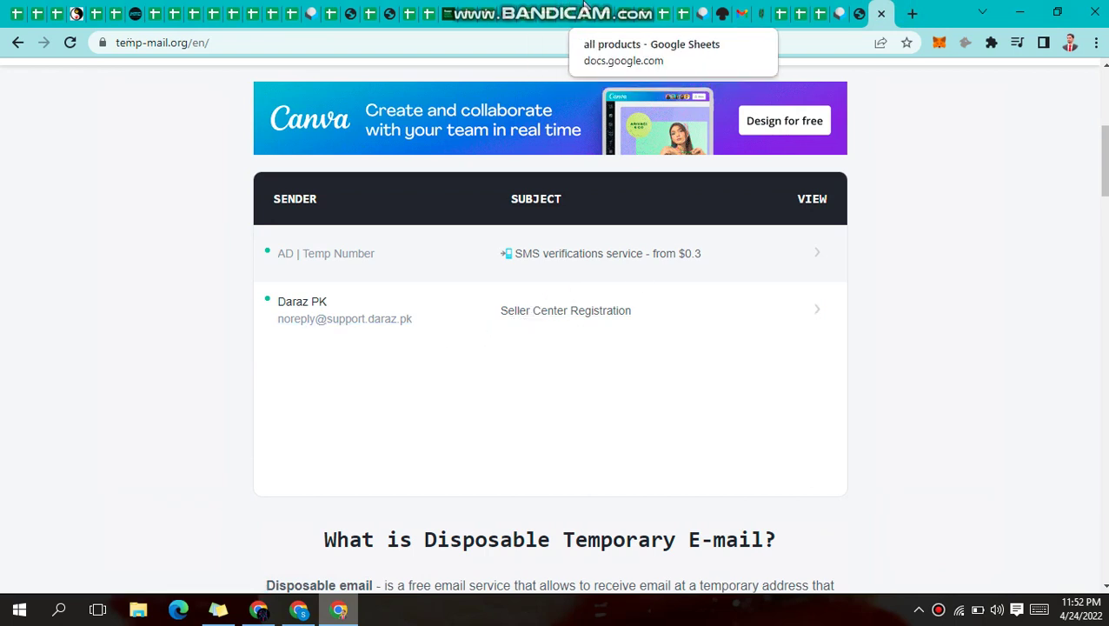
scroll(844, 334, up, 1)
click(991, 391)
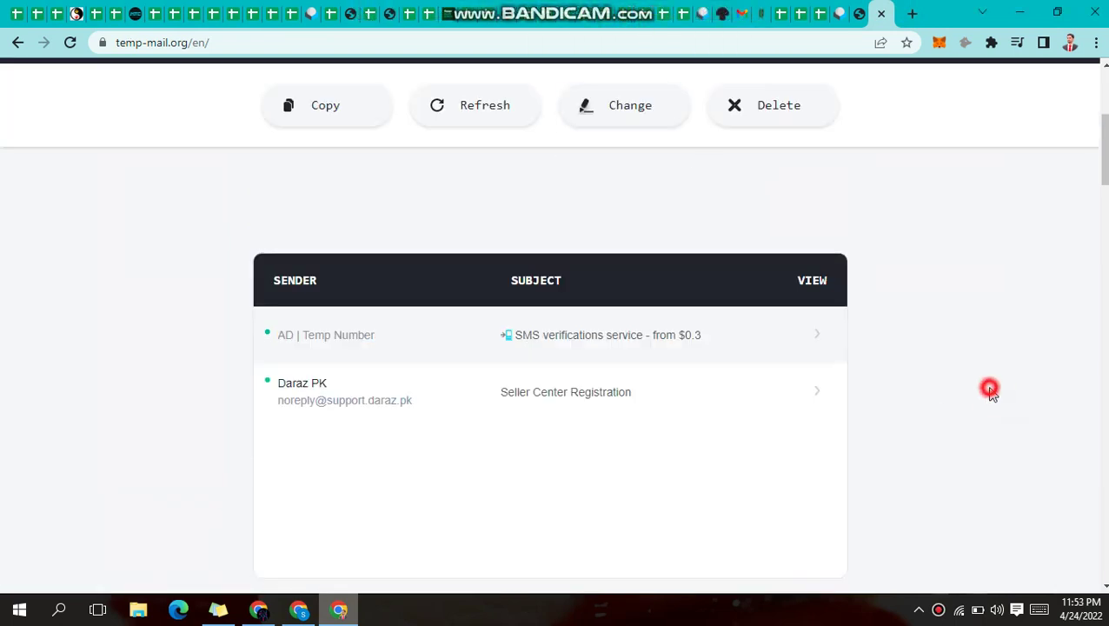
scroll(932, 391, down, 4)
scroll(947, 348, up, 2)
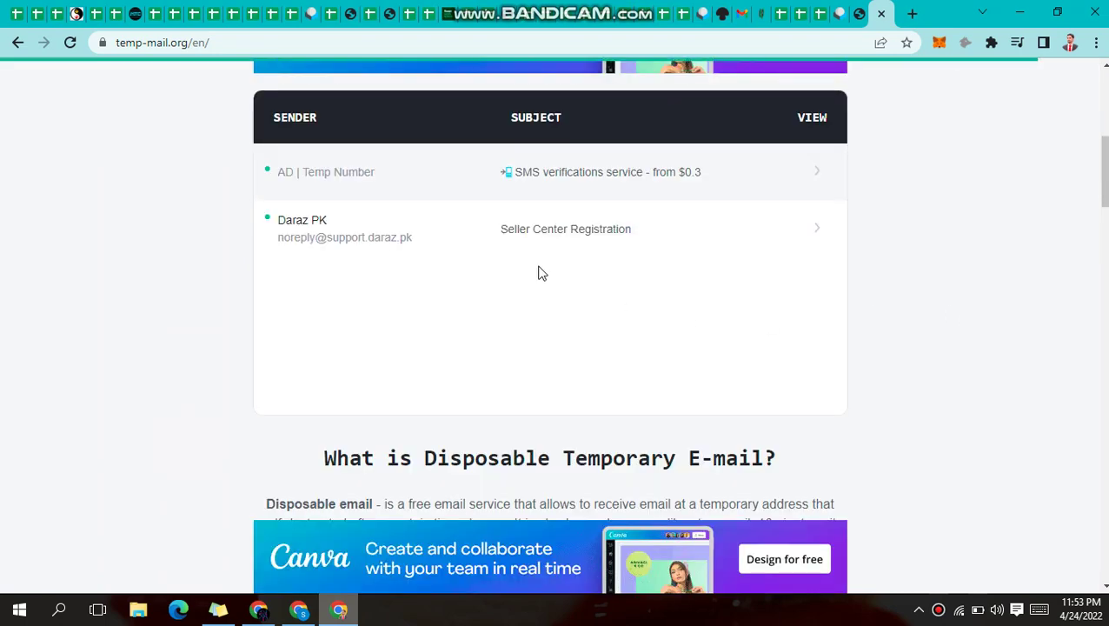
Open the Daraz PK invitation email and follow its resetPassword account-setup link
click(815, 229)
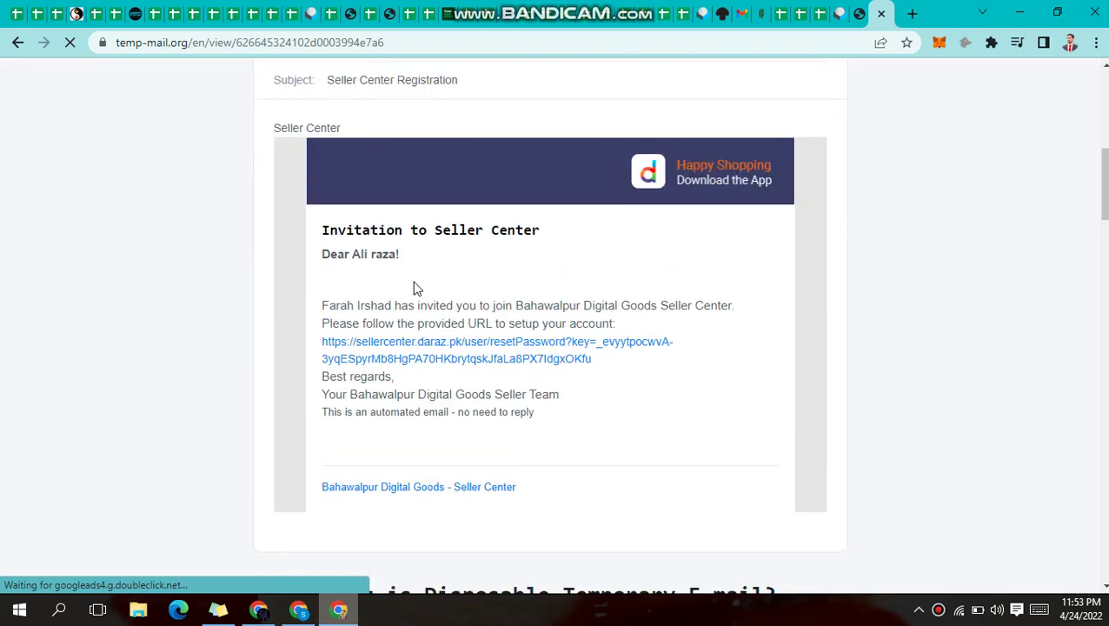
drag(617, 378, 559, 377)
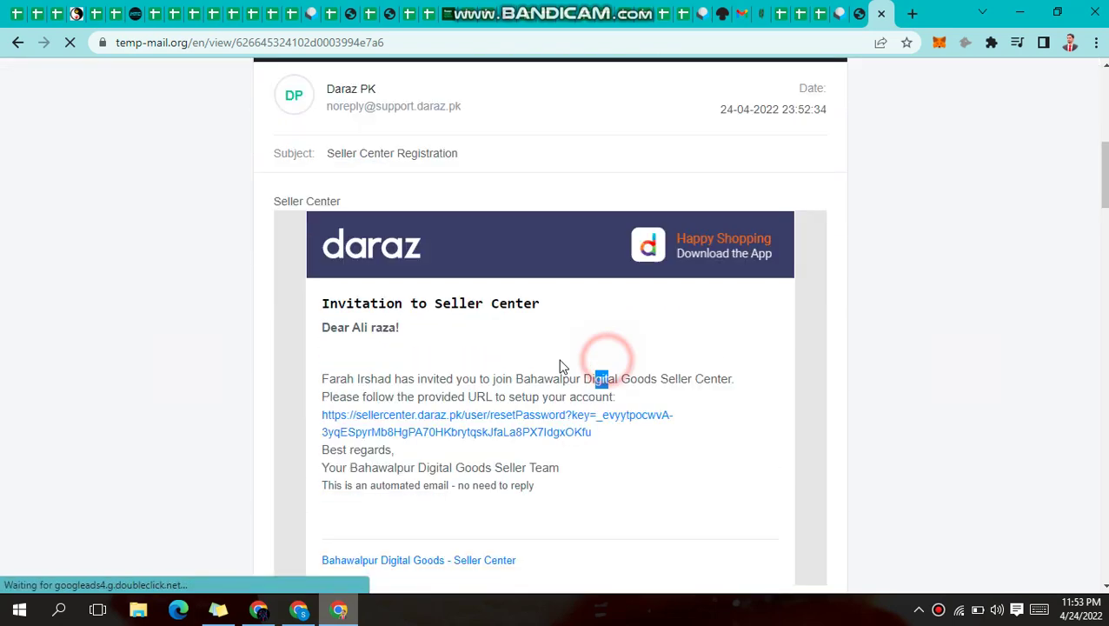
drag(617, 456, 362, 416)
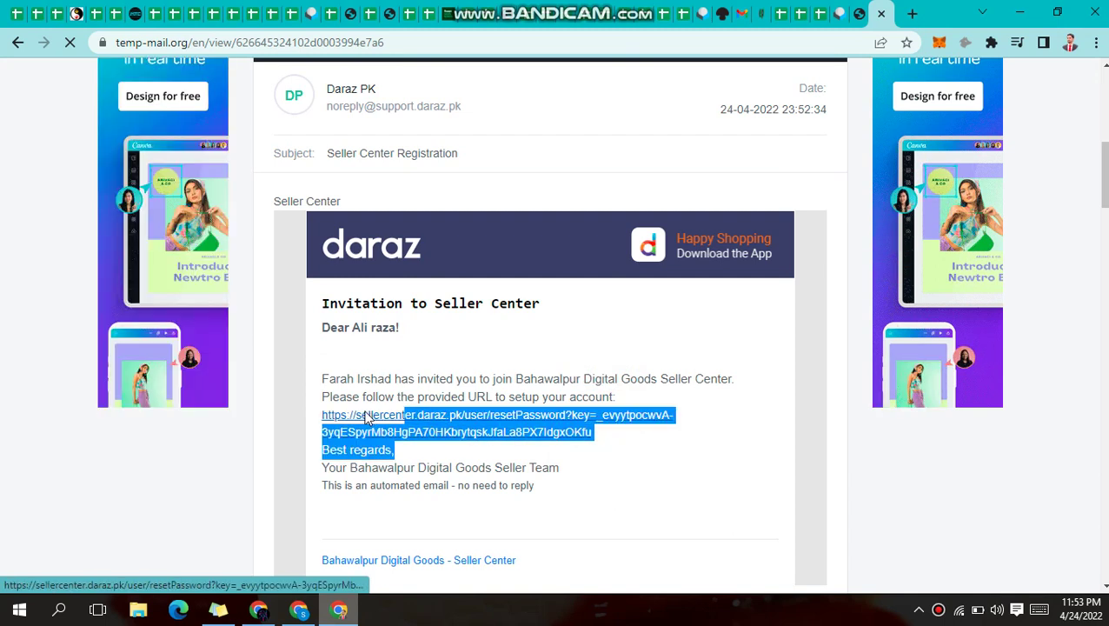
click(661, 508)
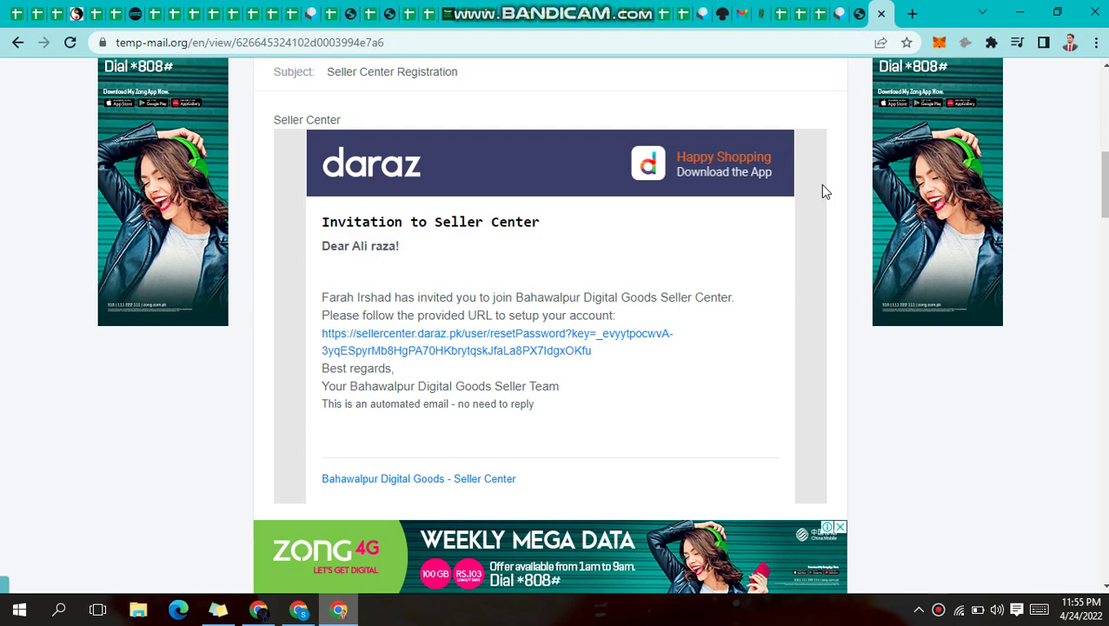
click(541, 348)
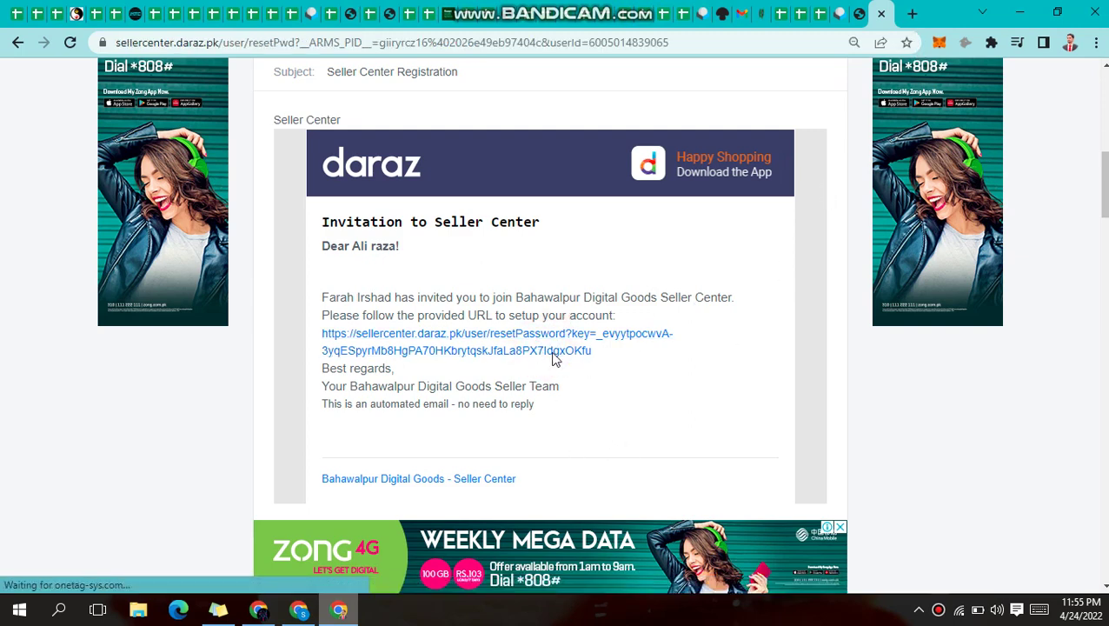
Let the Reset Password page load and dismiss the saved-password suggestions on the new password field
click(596, 366)
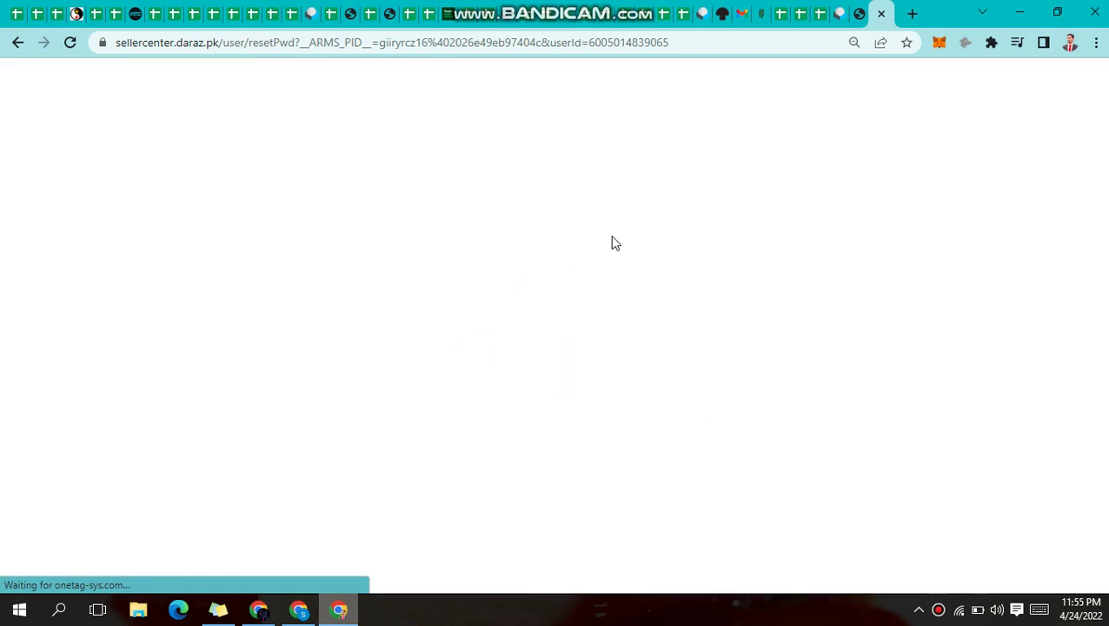
click(921, 609)
click(960, 475)
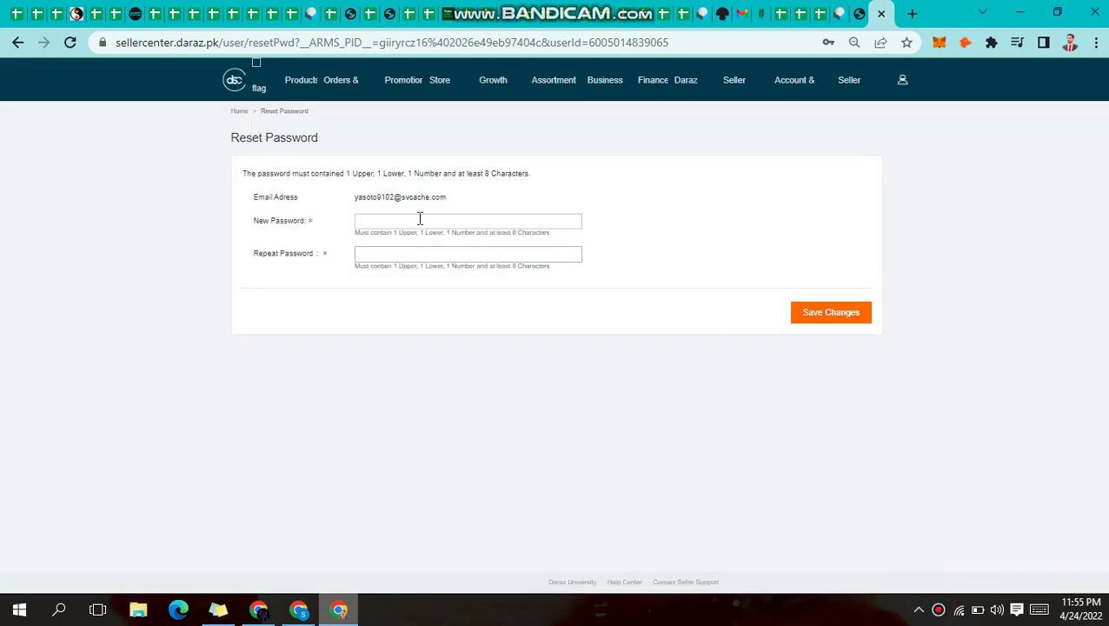
click(418, 218)
click(638, 243)
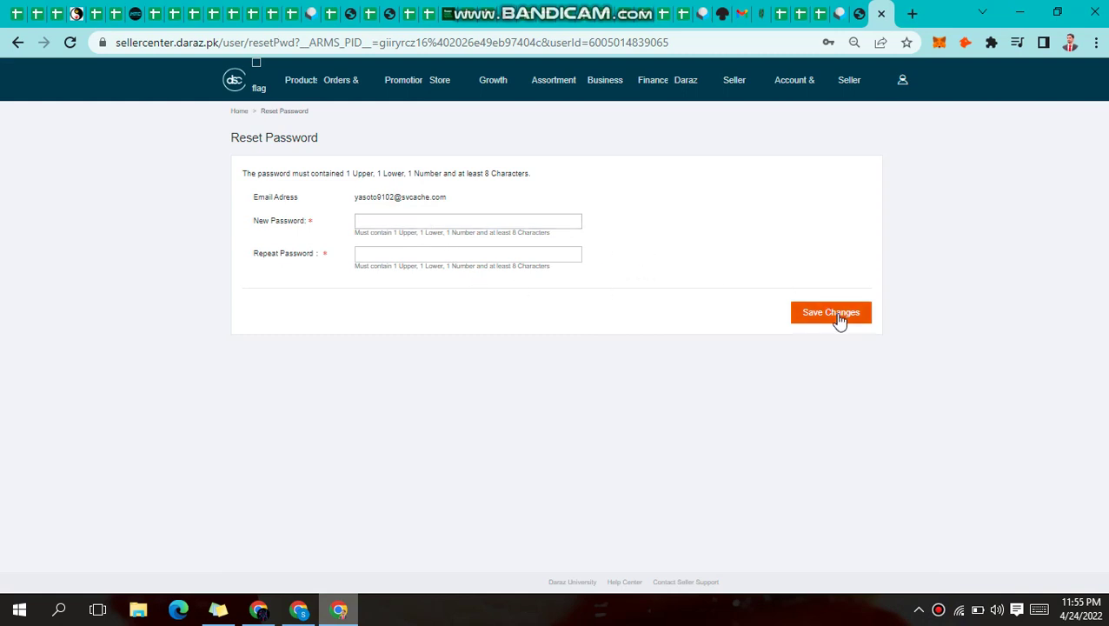
mouse_move(637, 22)
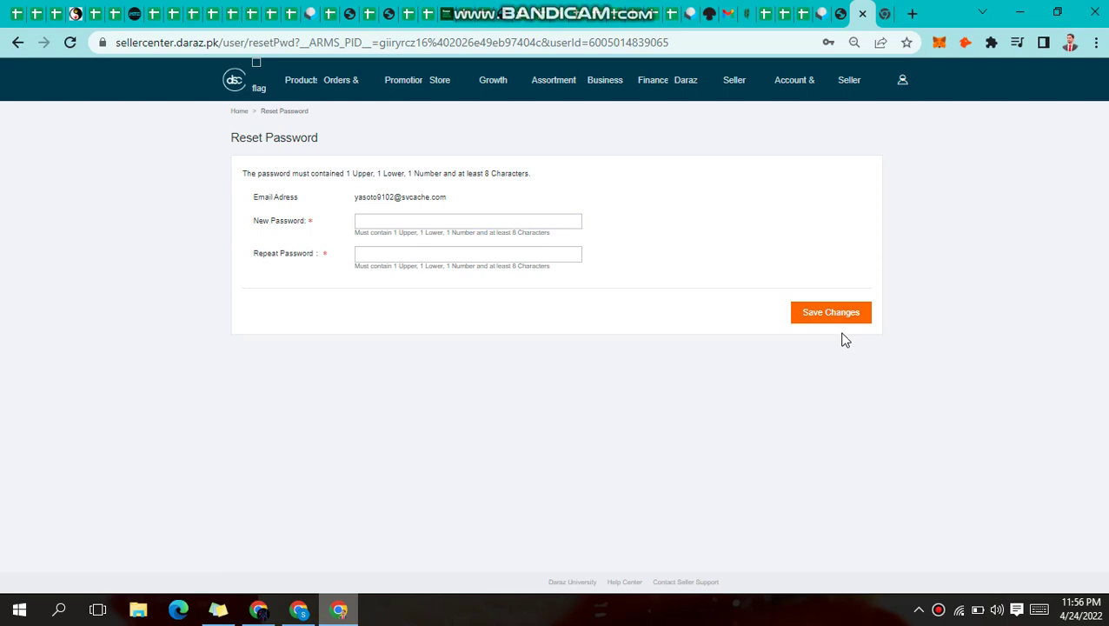
Delete the new temporary-email user from Manage Users and confirm with Ok
click(847, 8)
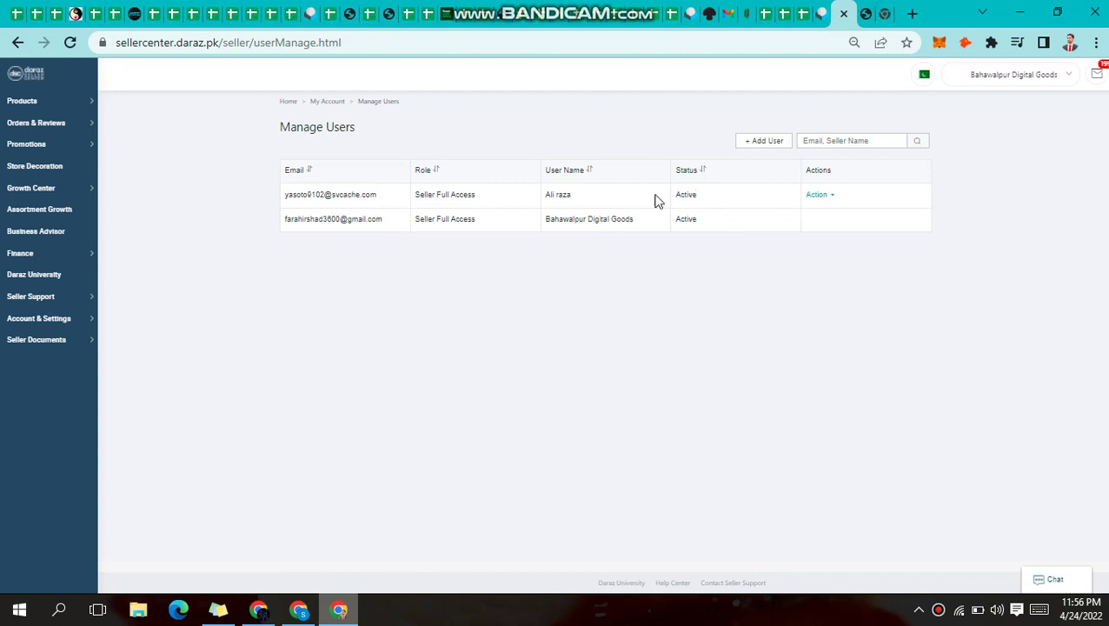
click(830, 197)
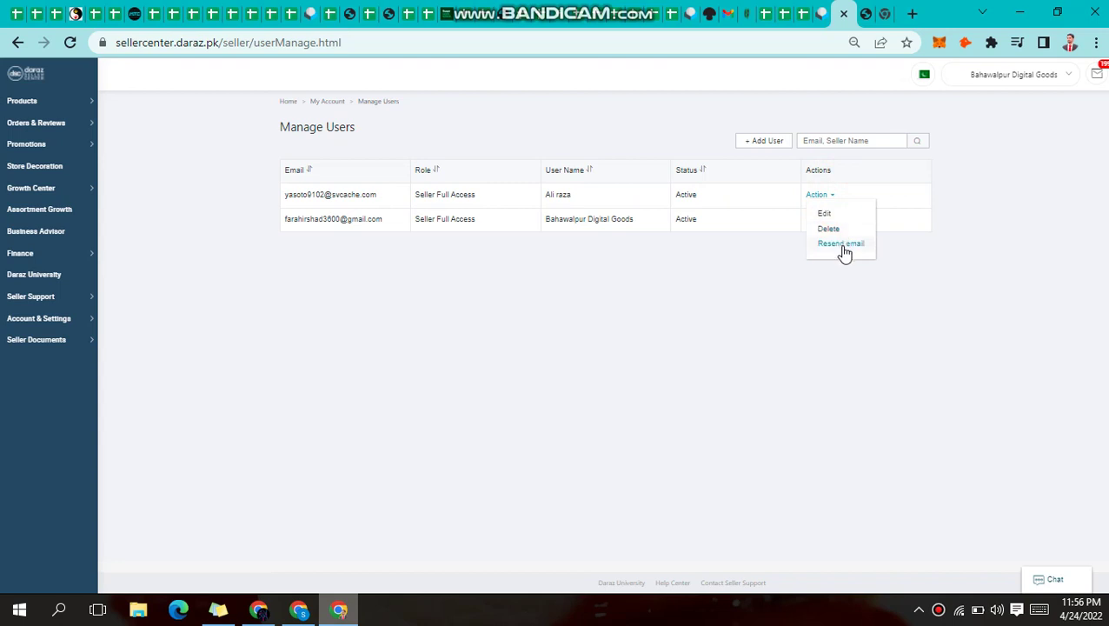
click(830, 230)
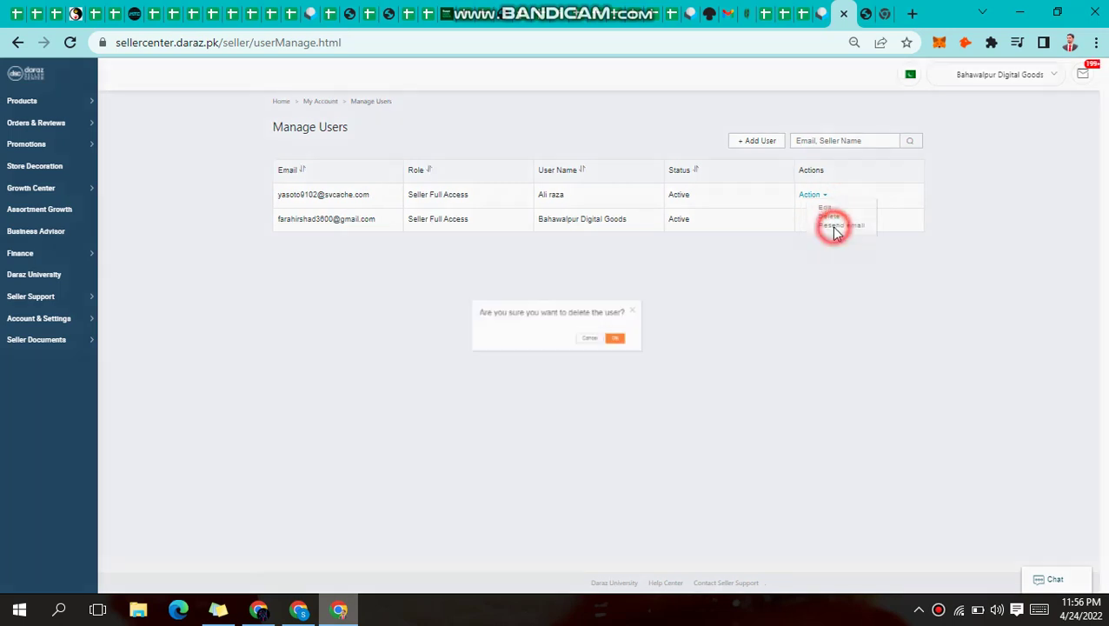
click(643, 345)
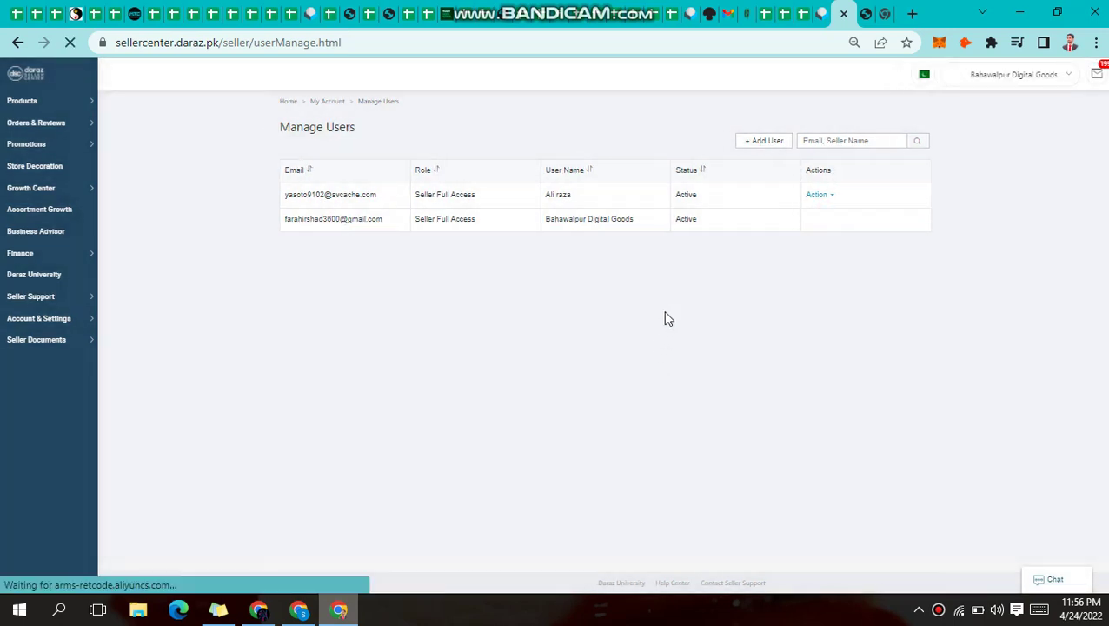